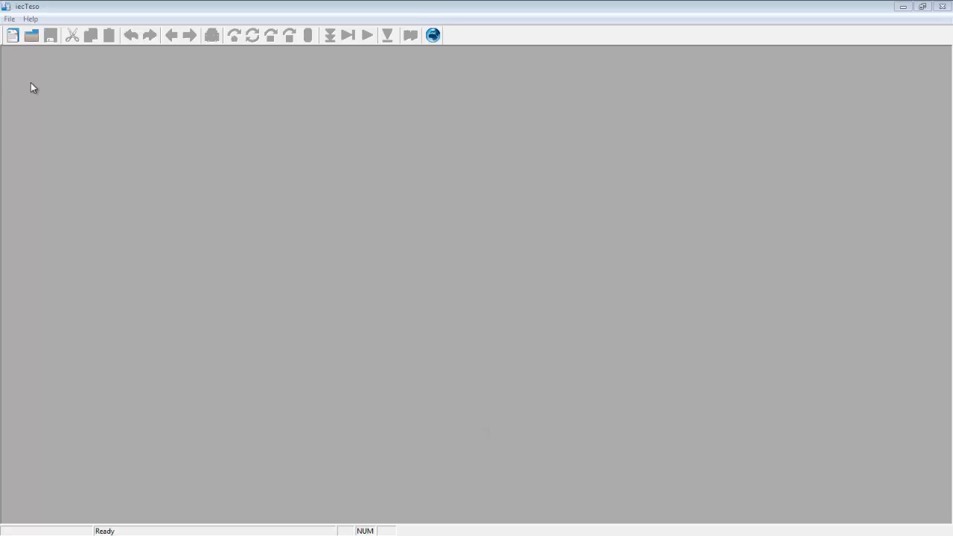
# Open the File menu to show the project creation options.
pyautogui.click(10, 20)
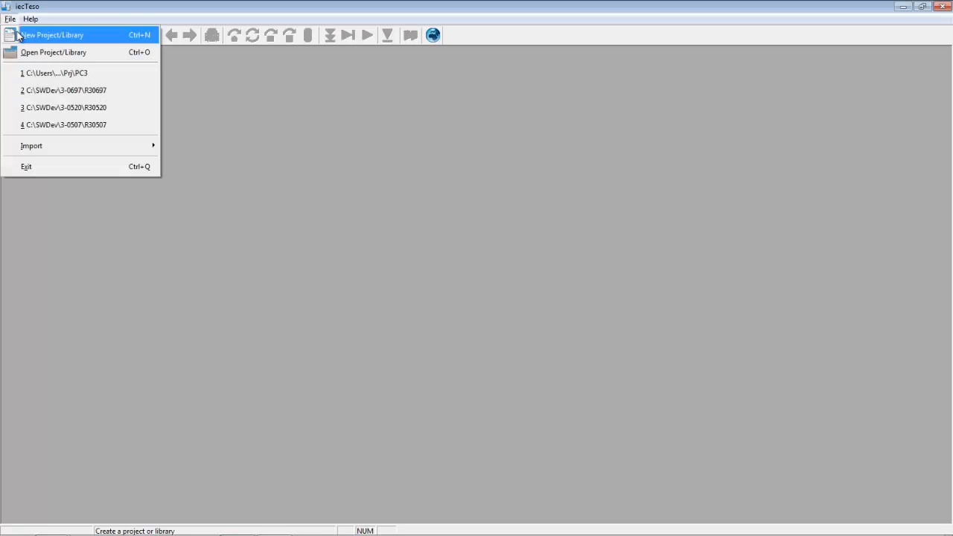
# Create a new project named PC3 with the comment 'PC3 Tutorial Project'.
pyautogui.click(18, 37)
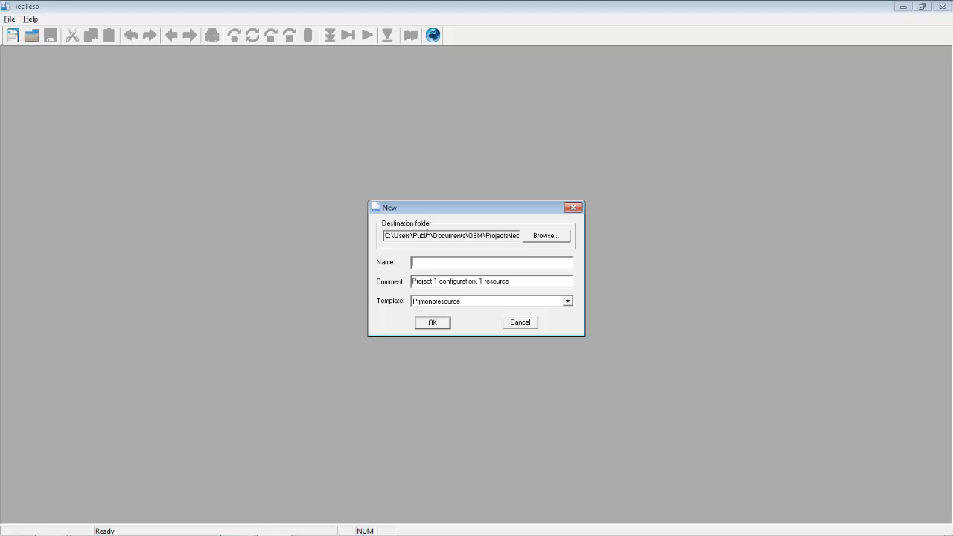
pyautogui.write('PC3')
pyautogui.moveTo(514, 281); pyautogui.dragTo(396, 283)
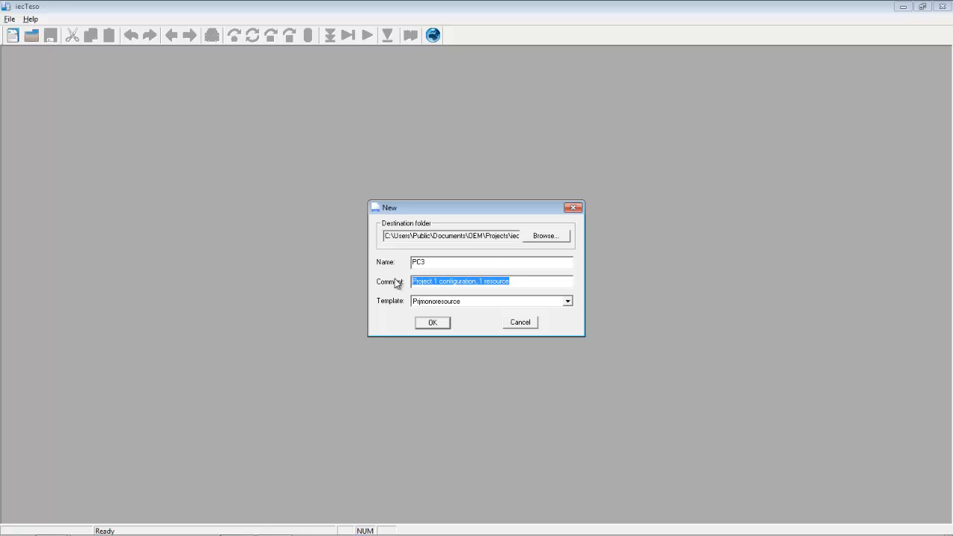
pyautogui.write('PC')
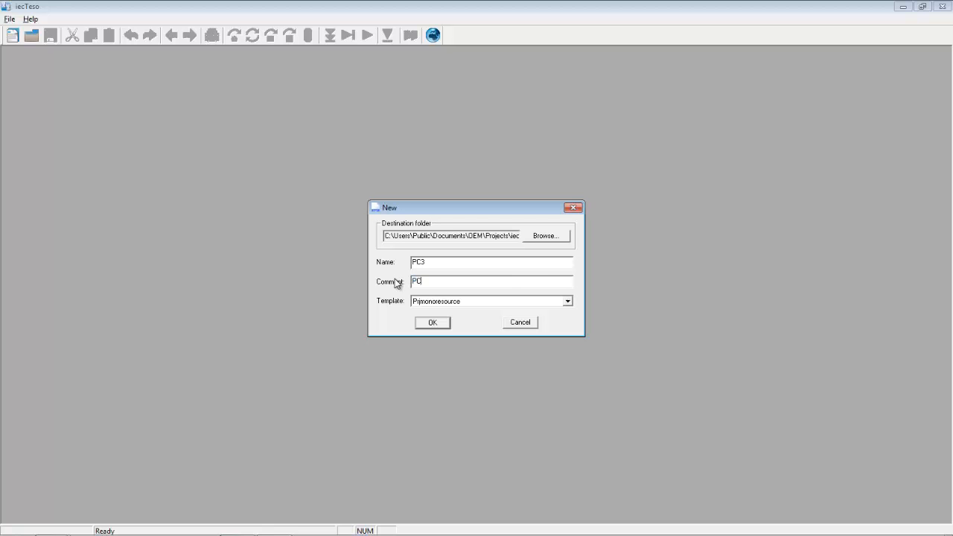
pyautogui.write('3 Tutorial PRo')
pyautogui.press('BackSpace')
pyautogui.write('roject')
pyautogui.click(438, 324)
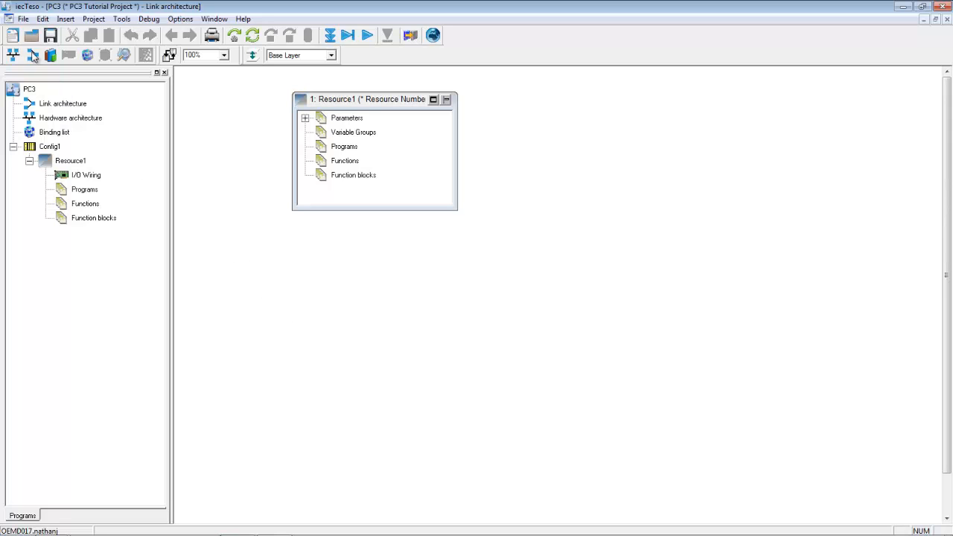
# Save the current modifications and open the file picker for importing a Plc Definition.
pyautogui.click(24, 19)
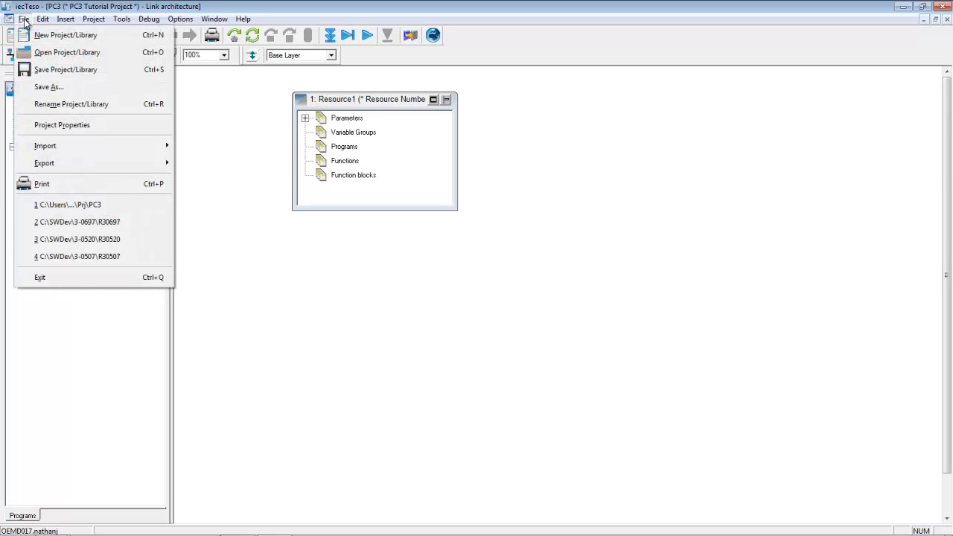
pyautogui.moveTo(43, 146)
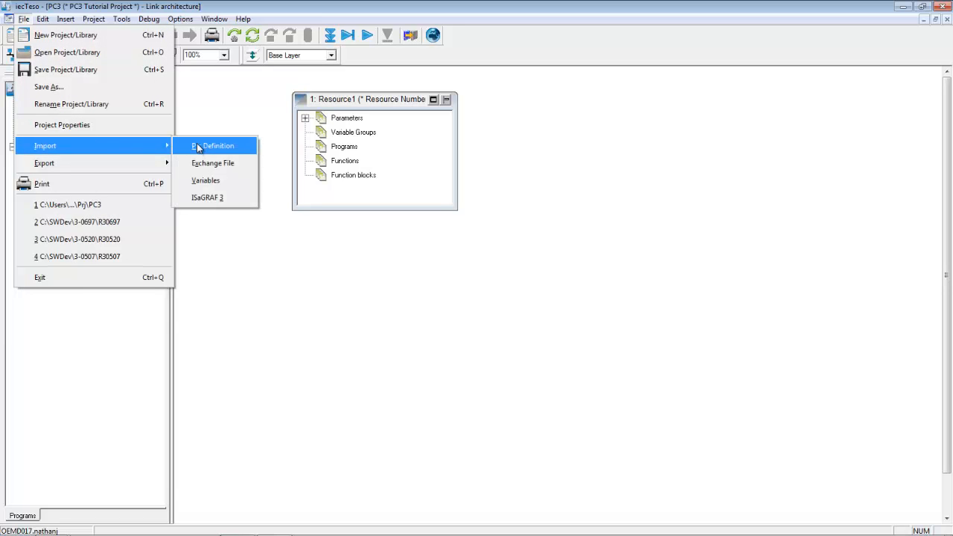
pyautogui.click(204, 147)
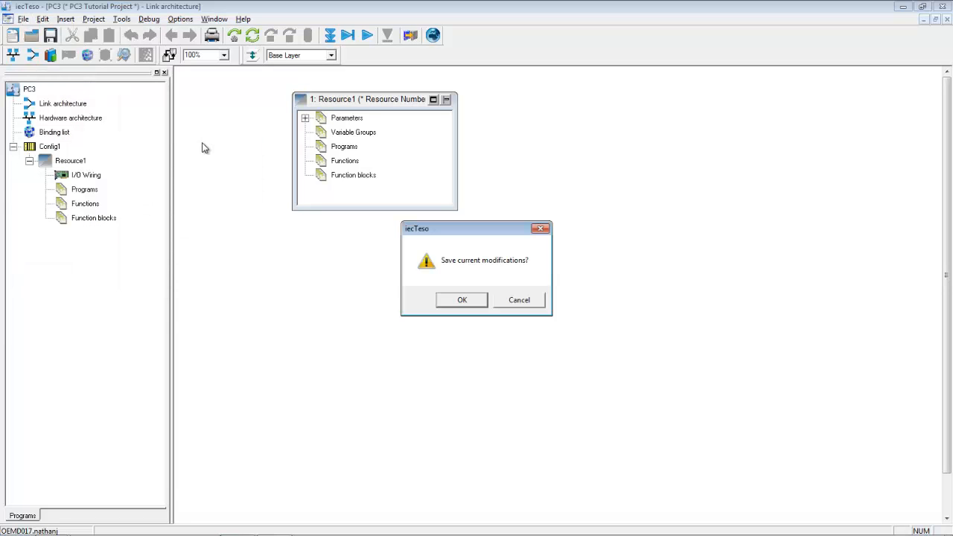
pyautogui.click(459, 301)
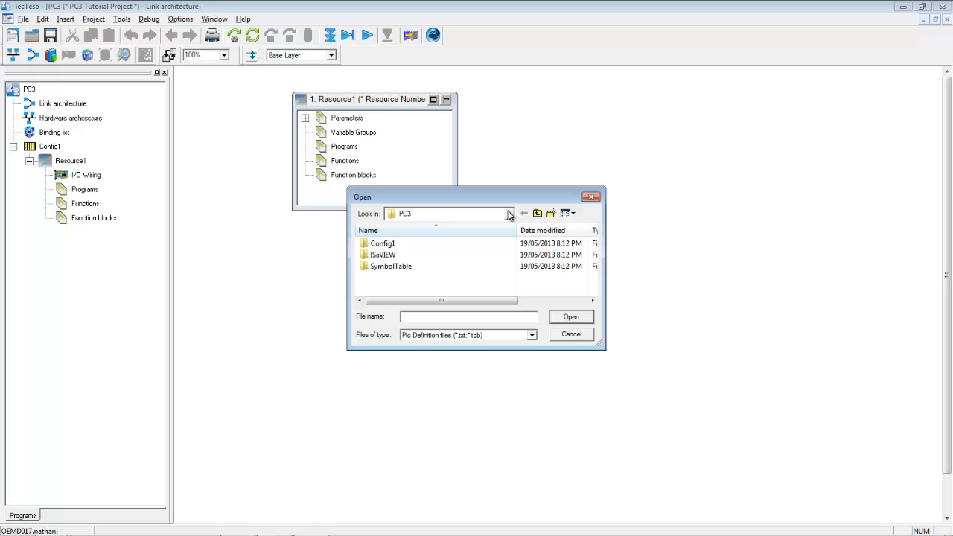
# Import PC3-Target_L.tdb from C:\Projects\3-0710 (PC3 Toolkit CD)\Target Definition (TDB) Files\1.42.
pyautogui.click(510, 215)
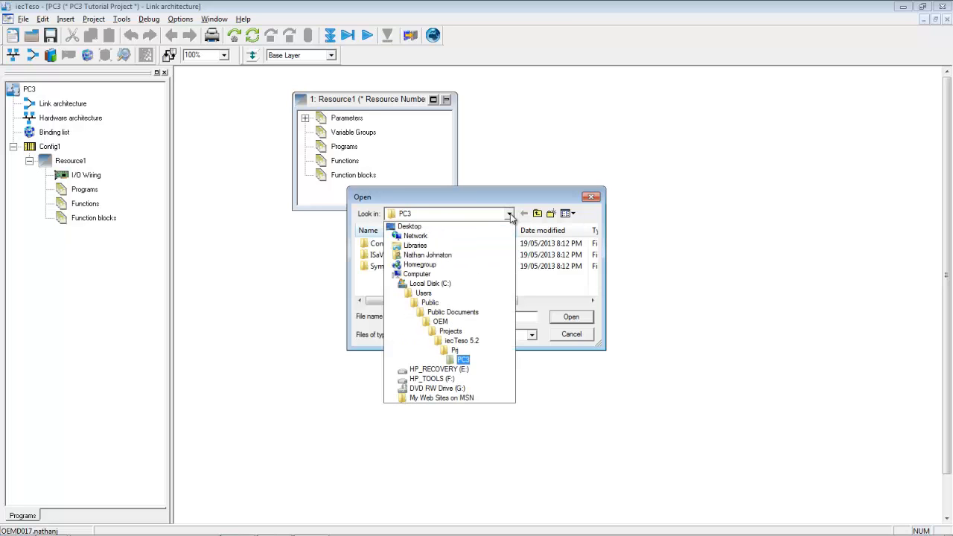
pyautogui.click(422, 287)
pyautogui.scroll(-5, 485, 273)
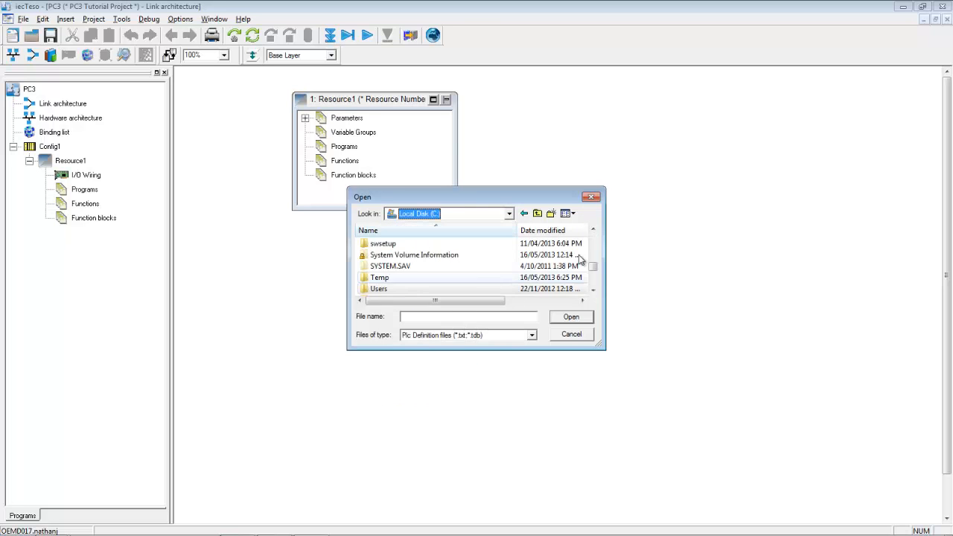
pyautogui.scroll(2, 593, 272)
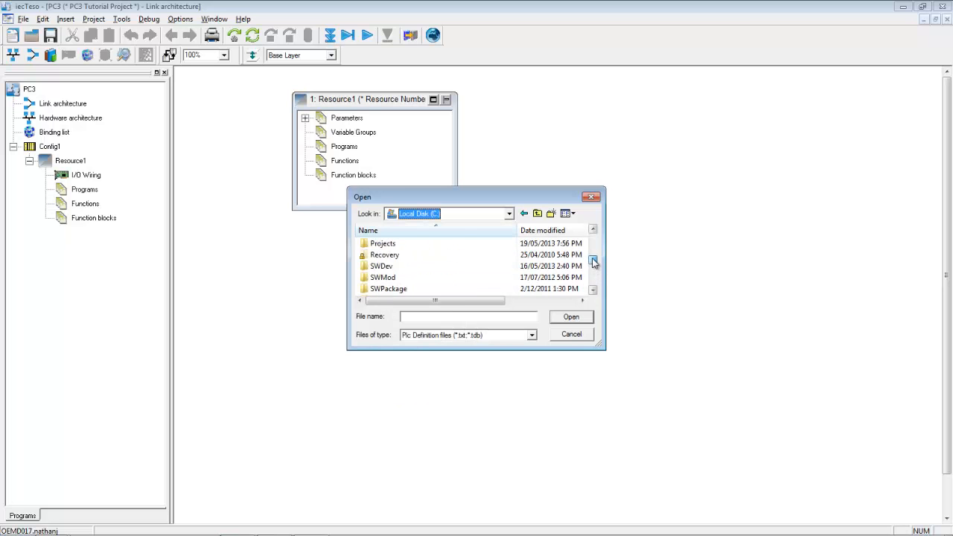
pyautogui.doubleClick(408, 268)
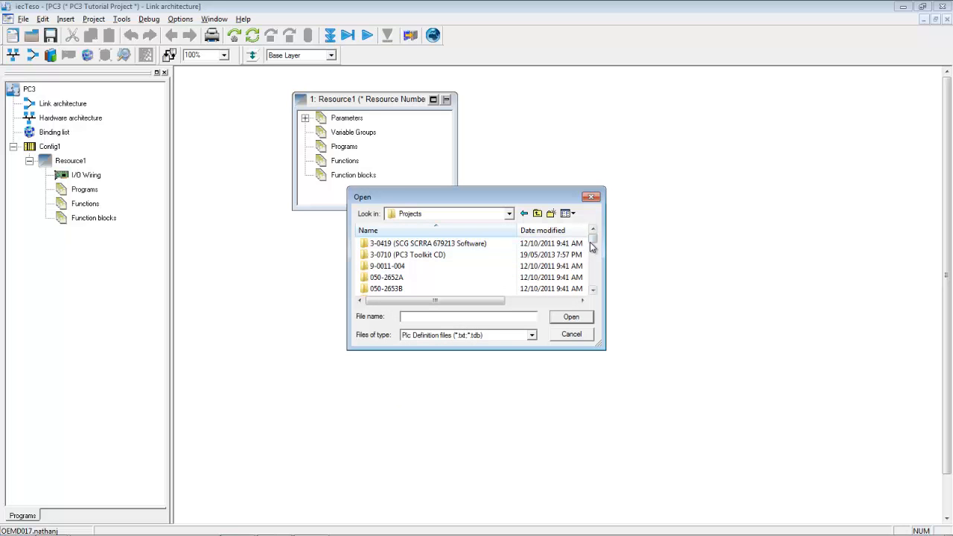
pyautogui.doubleClick(427, 254)
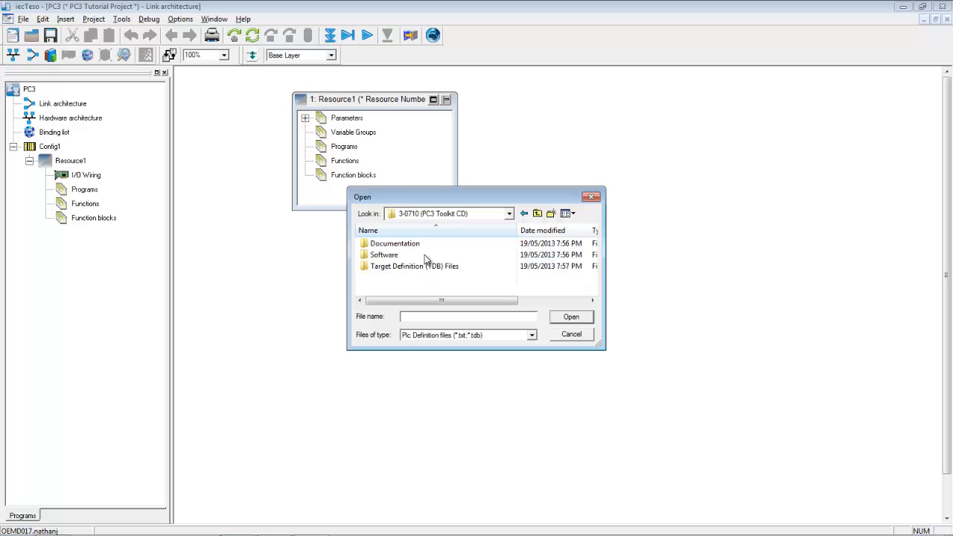
pyautogui.doubleClick(387, 268)
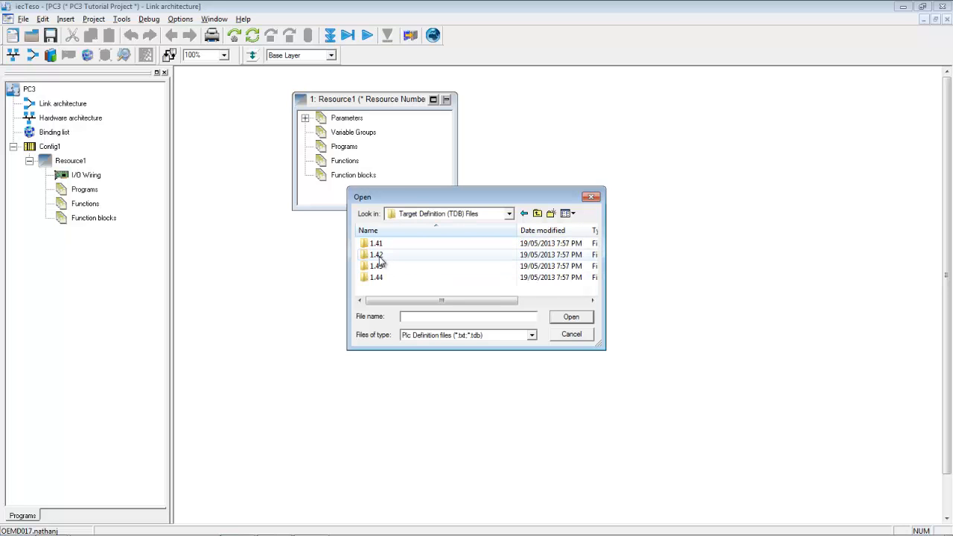
pyautogui.doubleClick(379, 256)
pyautogui.doubleClick(391, 245)
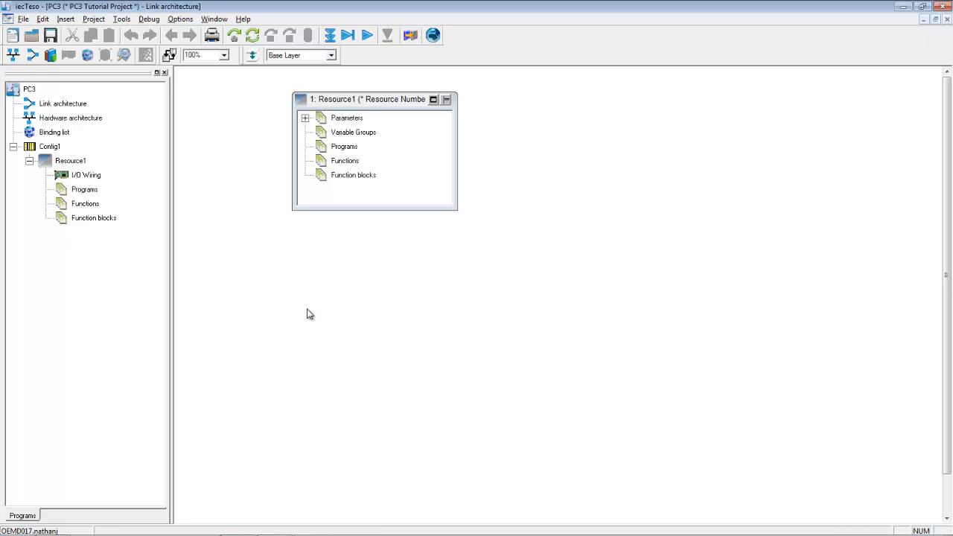
# Switch to the hardware architecture view and enlarge Config1 so Resource1 shows fully.
pyautogui.doubleClick(71, 118)
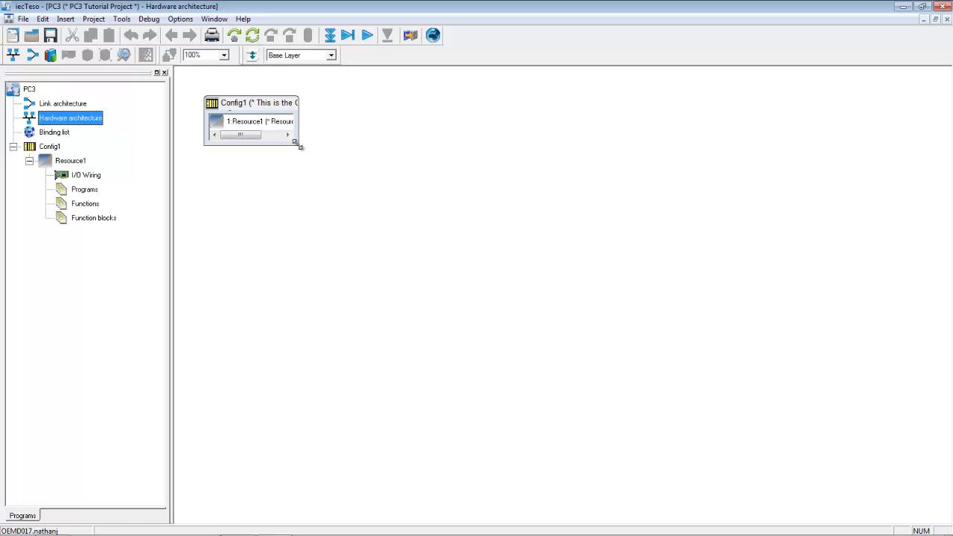
pyautogui.click(271, 106)
pyautogui.moveTo(298, 132); pyautogui.dragTo(310, 211)
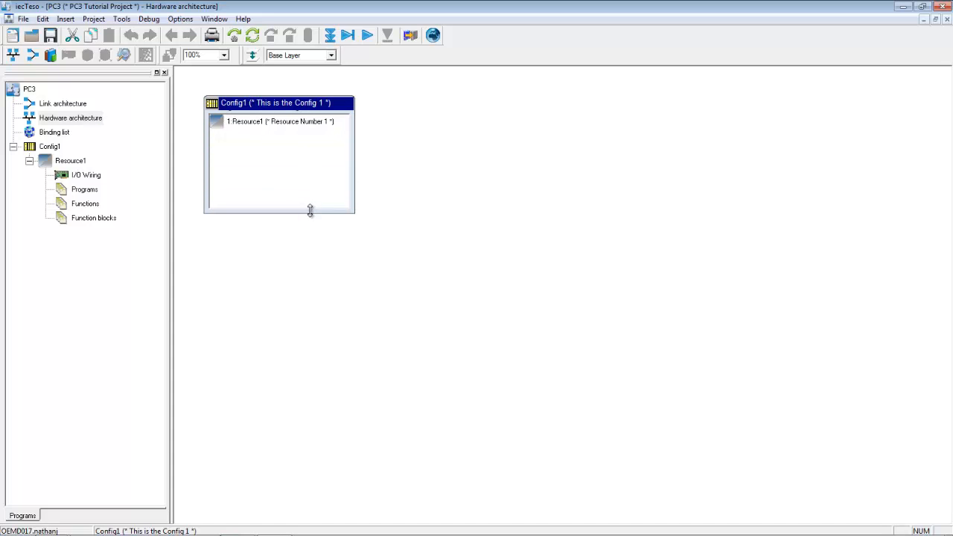
# Set Config1's hardware target to PC3-TARGET_L in its properties.
pyautogui.rightClick(234, 104)
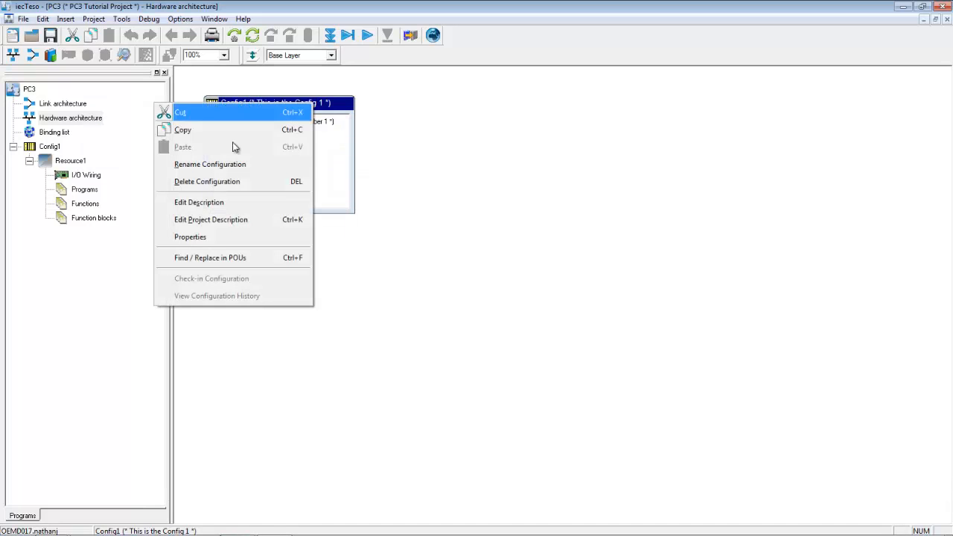
pyautogui.click(216, 238)
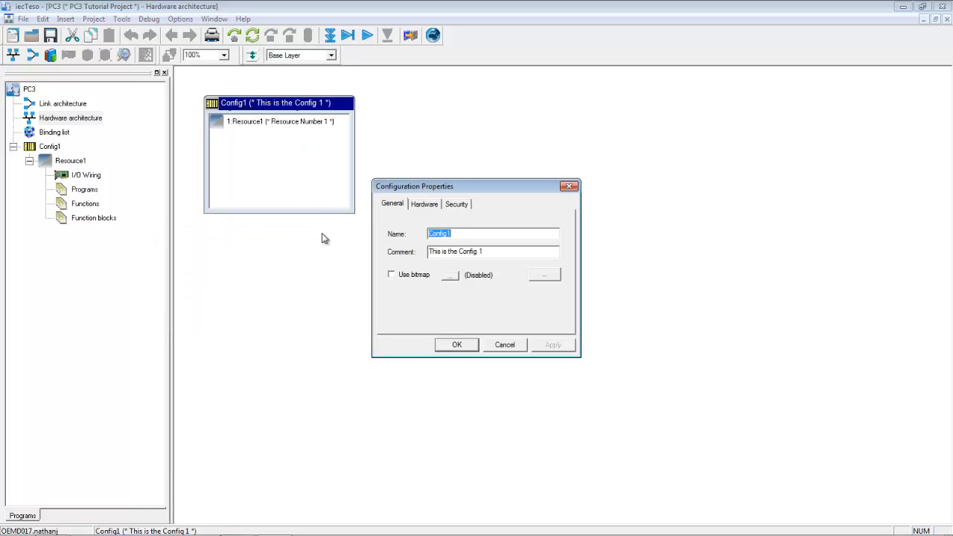
pyautogui.click(425, 204)
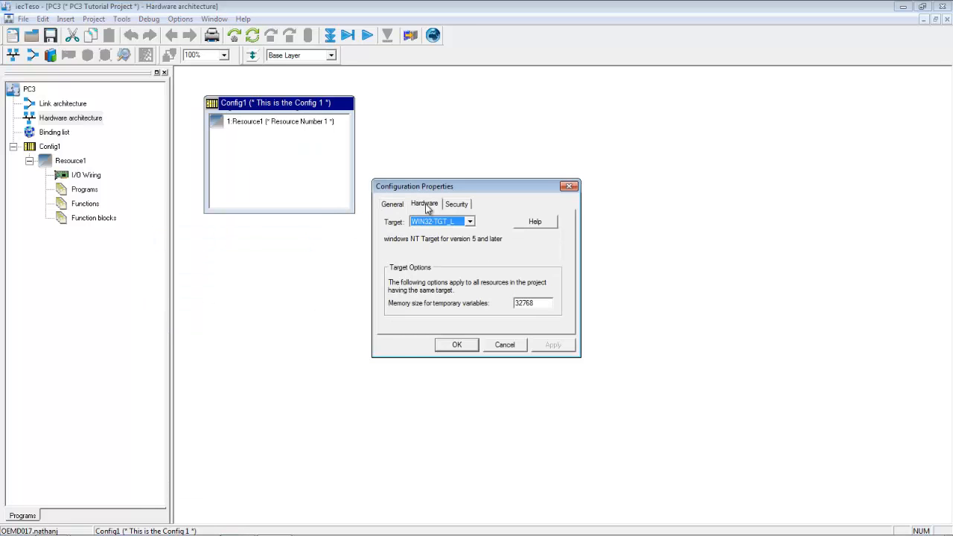
pyautogui.click(470, 222)
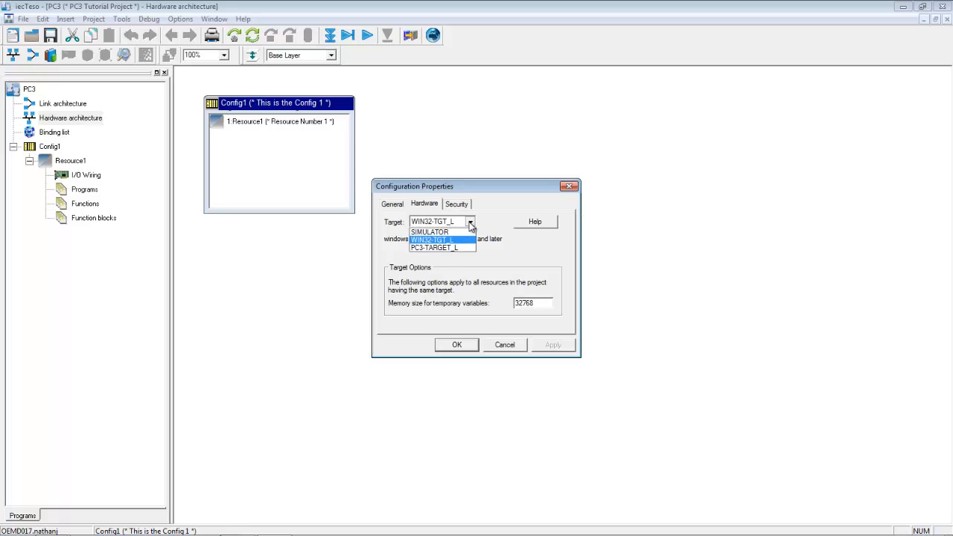
pyautogui.click(444, 248)
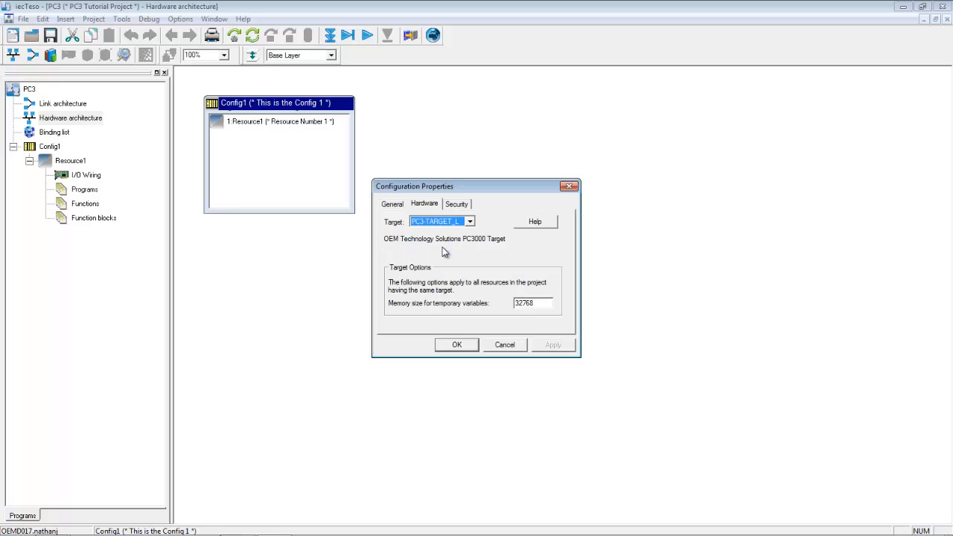
pyautogui.click(456, 347)
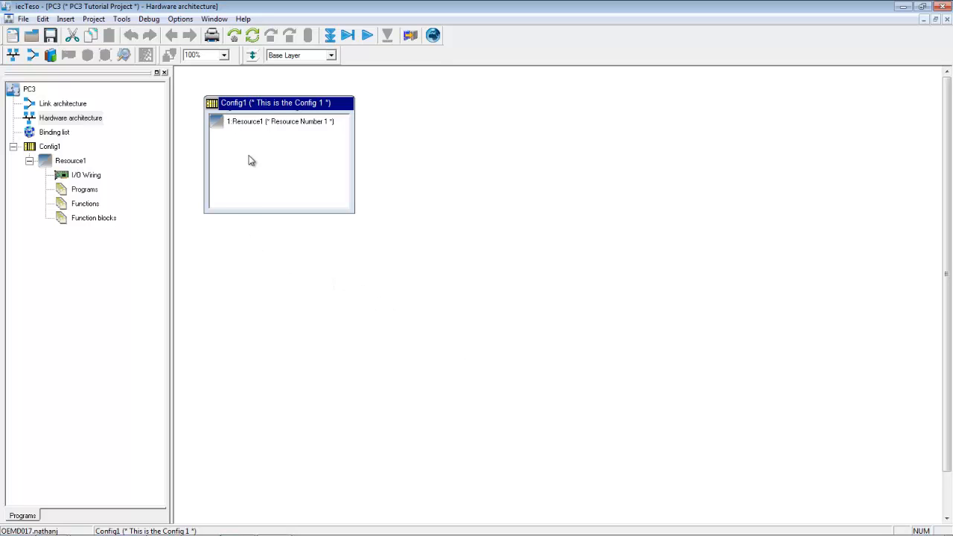
# Change Resource1's Cycle Timing from 0 to 250 ms in its Settings properties.
pyautogui.rightClick(251, 127)
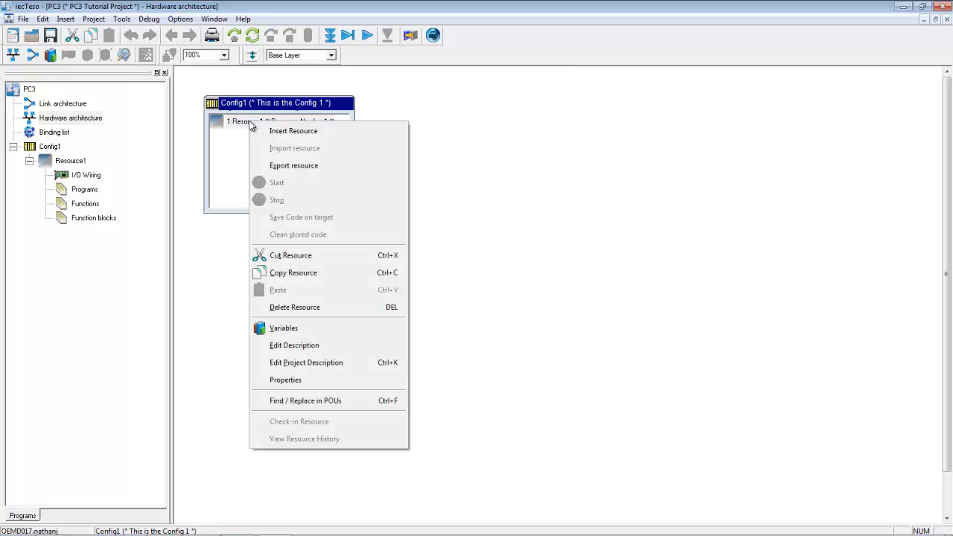
pyautogui.click(293, 382)
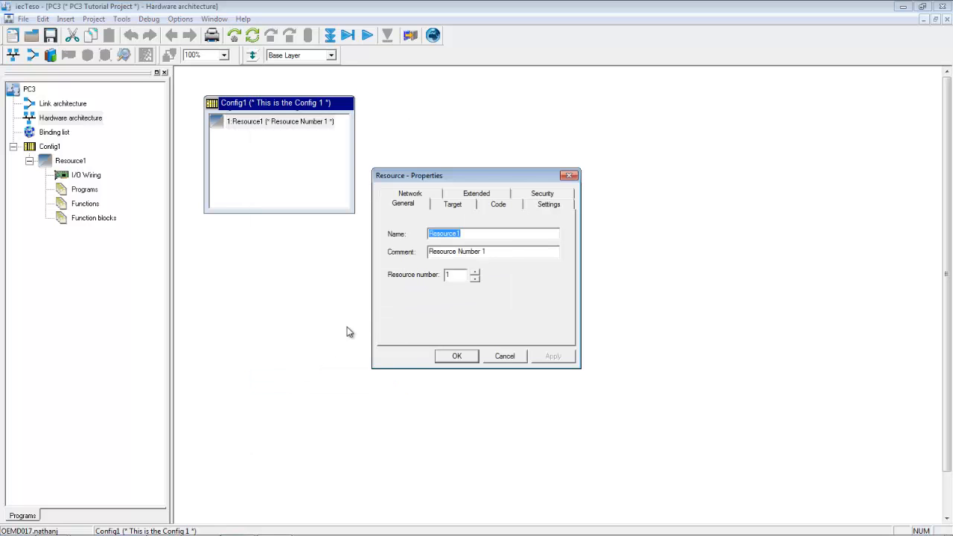
pyautogui.click(541, 207)
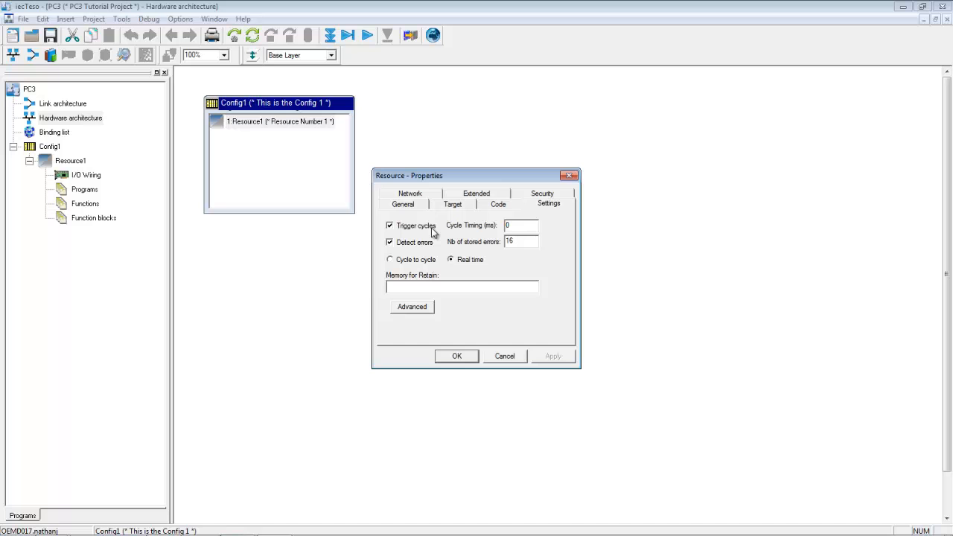
pyautogui.moveTo(515, 225); pyautogui.dragTo(503, 225)
pyautogui.write('250')
pyautogui.click(459, 359)
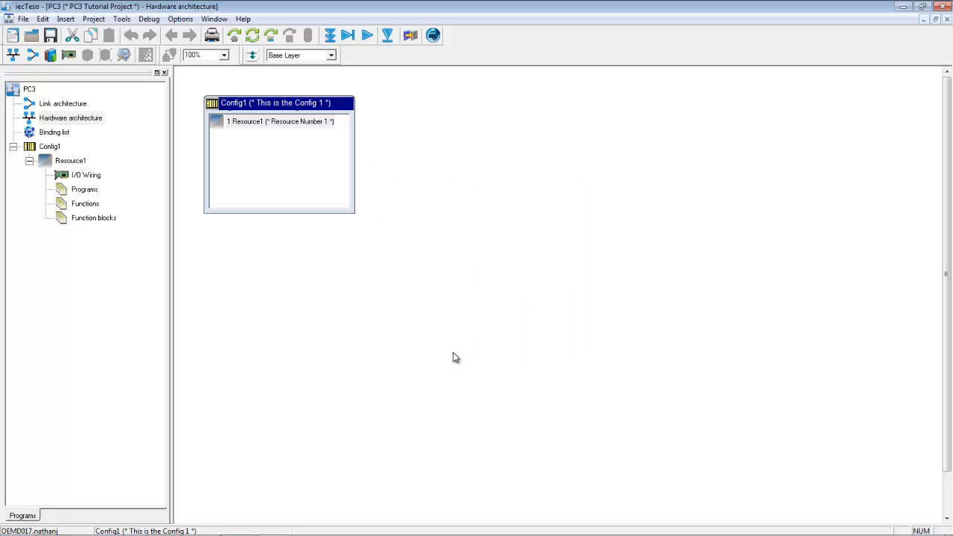
# Insert an ETCP network into the architecture and link Config1 down to it.
pyautogui.rightClick(275, 322)
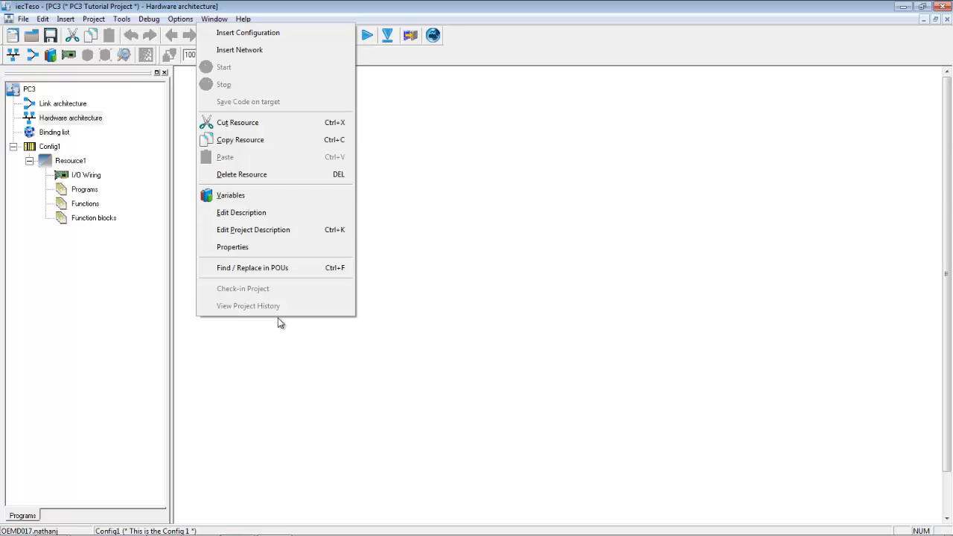
pyautogui.click(254, 51)
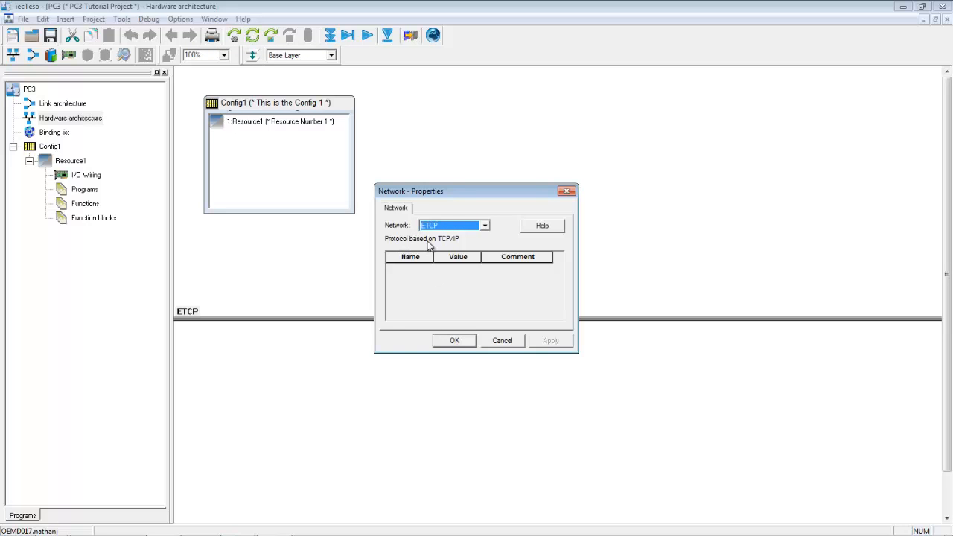
pyautogui.click(455, 342)
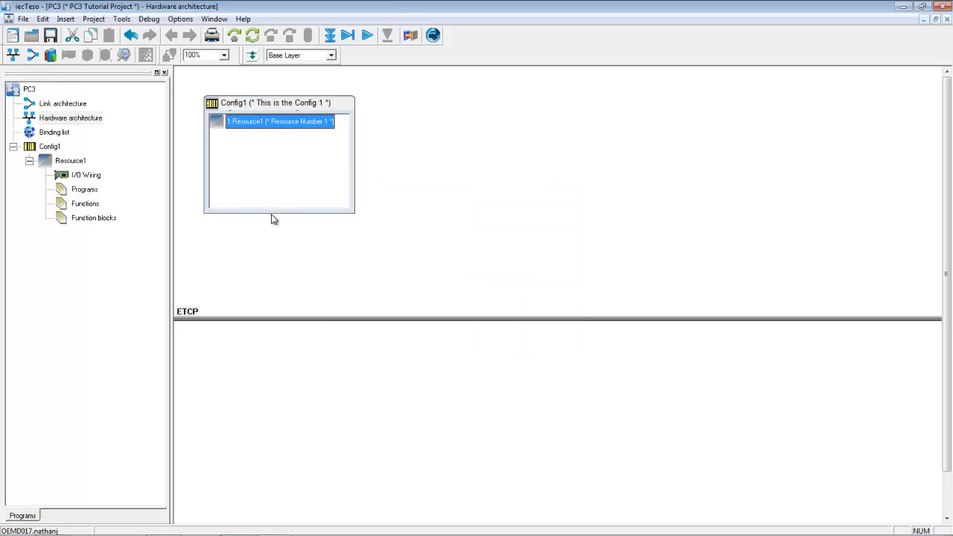
pyautogui.moveTo(271, 212); pyautogui.dragTo(276, 320)
# Change the connection's IPAddress parameter from 127.0.0.1 to 10.1.6.1.
pyautogui.doubleClick(276, 320)
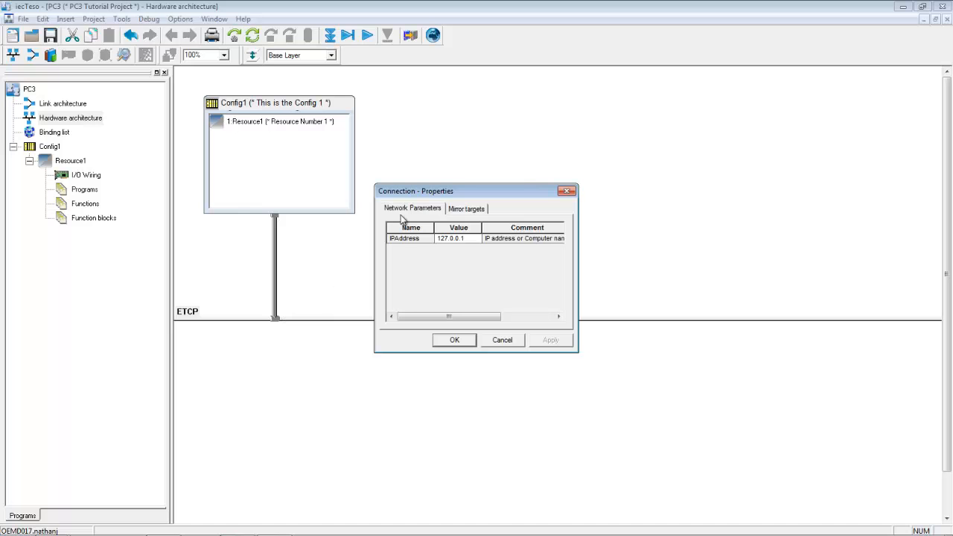
pyautogui.click(469, 241)
pyautogui.moveTo(472, 240); pyautogui.dragTo(427, 239)
pyautogui.press('BackSpace')
pyautogui.write('10.1.6.1')
pyautogui.click(454, 340)
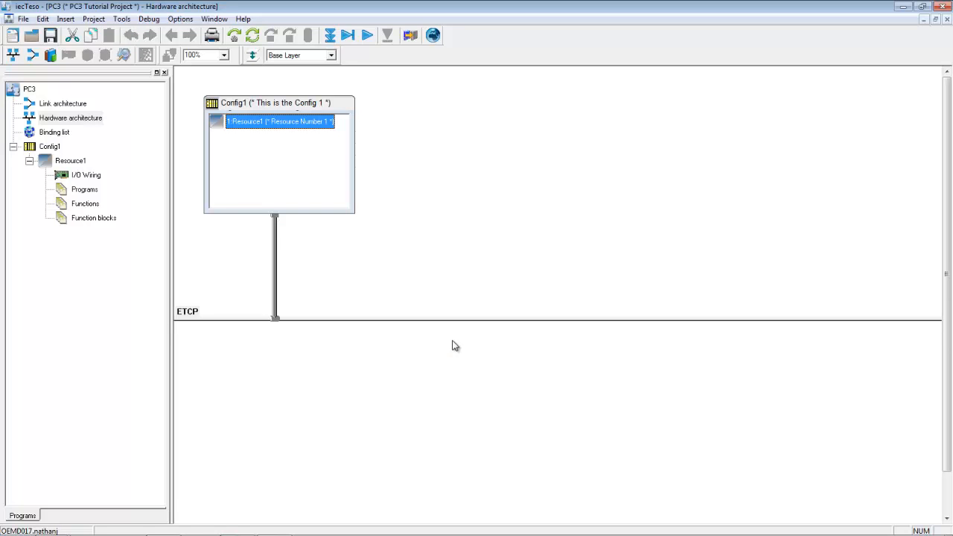
# Save and rebuild the PC3 project with 0 errors, then open the Debug menu.
pyautogui.click(251, 38)
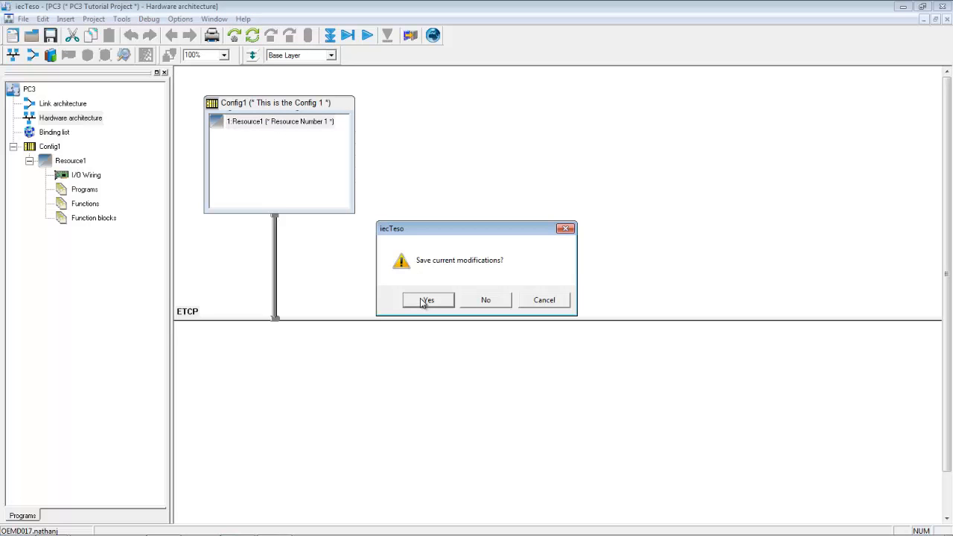
pyautogui.click(422, 301)
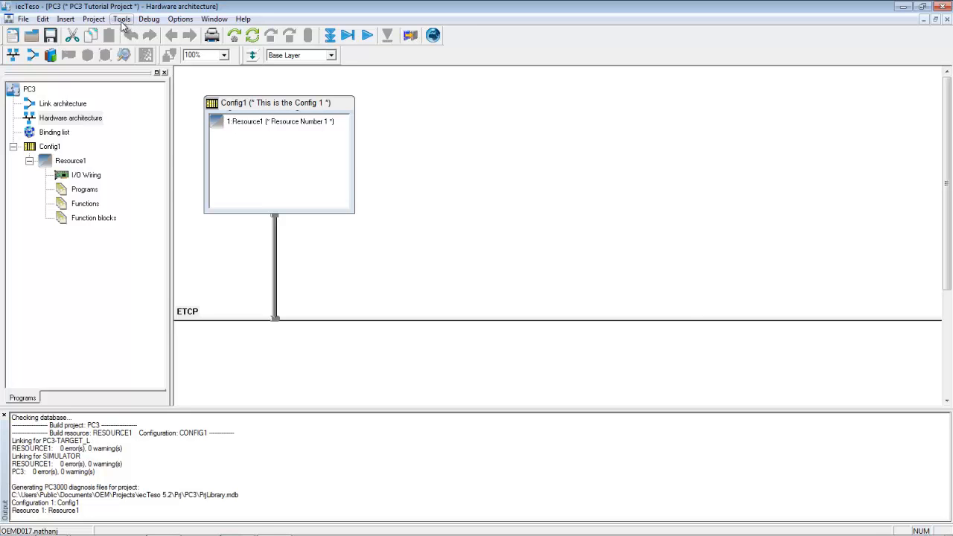
pyautogui.click(148, 20)
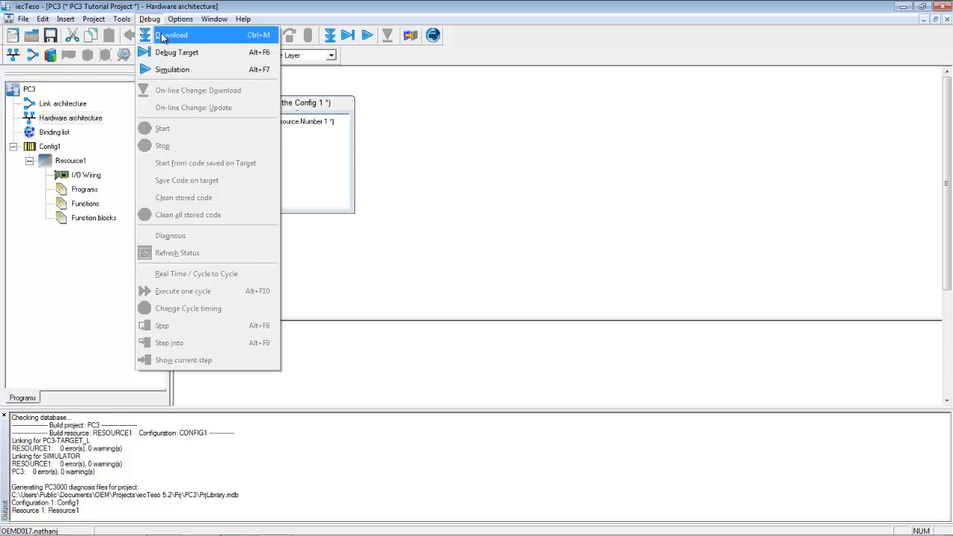
# Download Config1's Resource1 to the PC3 controller, choosing Stop and download when it is already running.
pyautogui.click(162, 35)
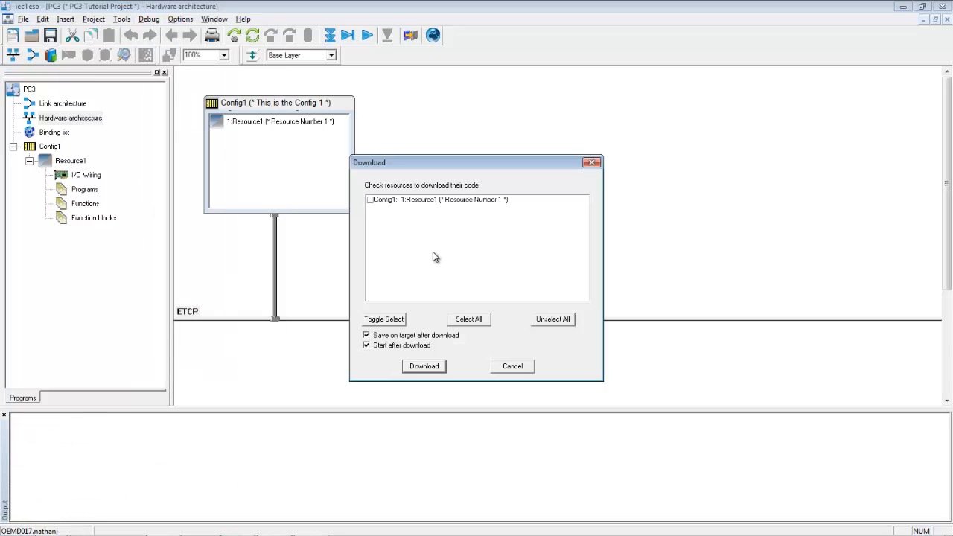
pyautogui.click(474, 321)
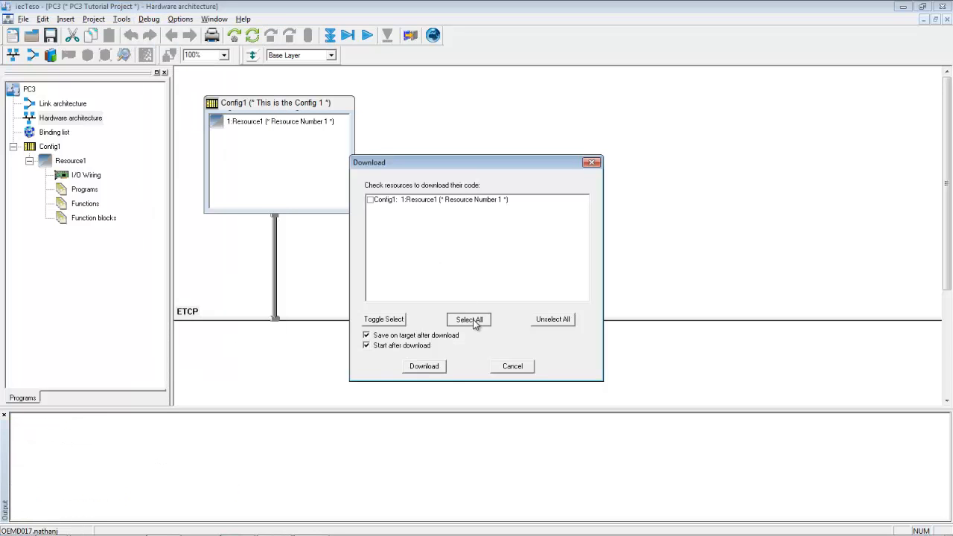
pyautogui.click(427, 368)
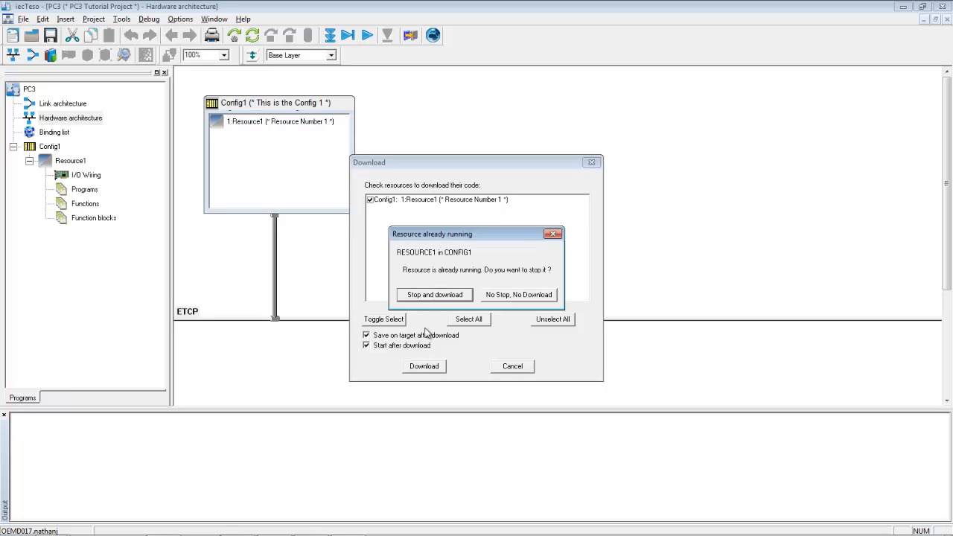
pyautogui.click(434, 294)
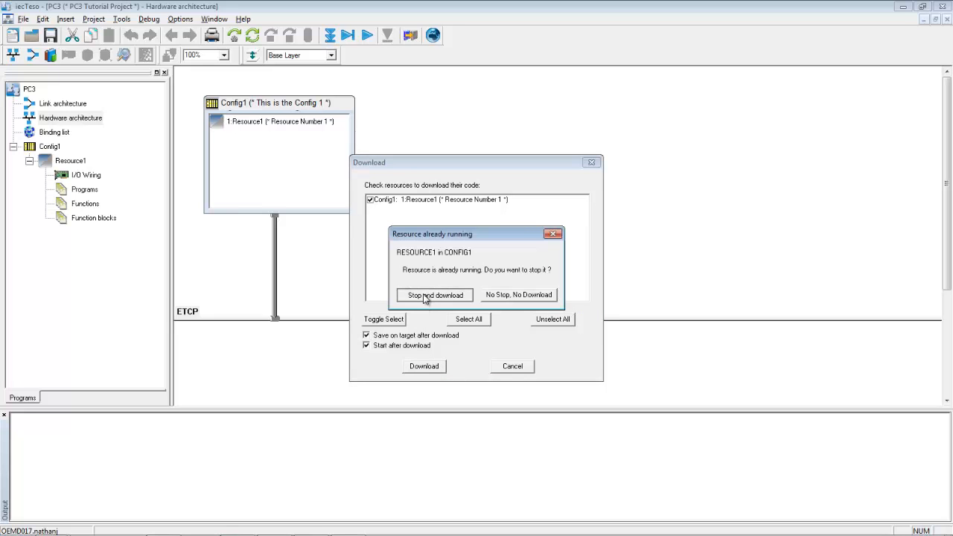